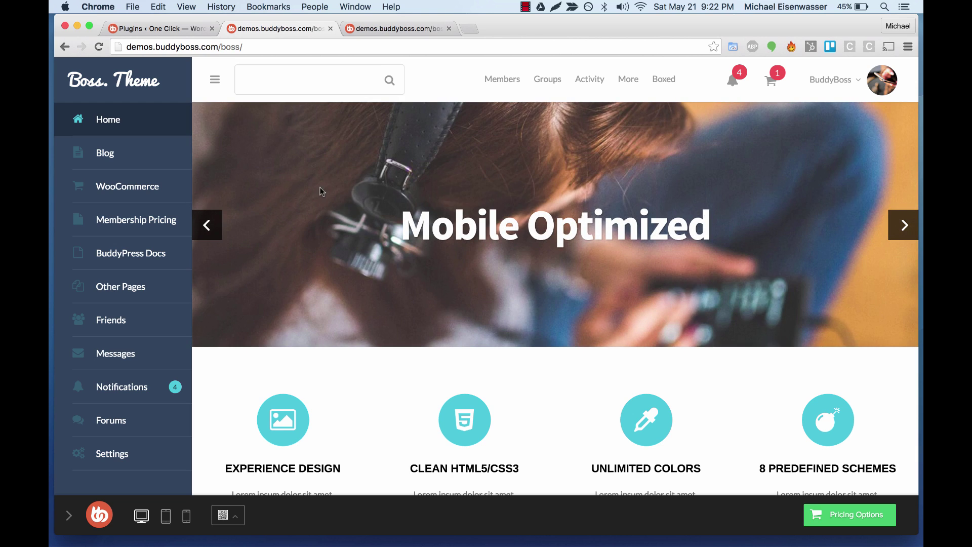
- Browse the Boxed Layout demo, then go back to the One Click site's Plugins page
left_click(382, 29)
scroll(278, 283, "down", 8)
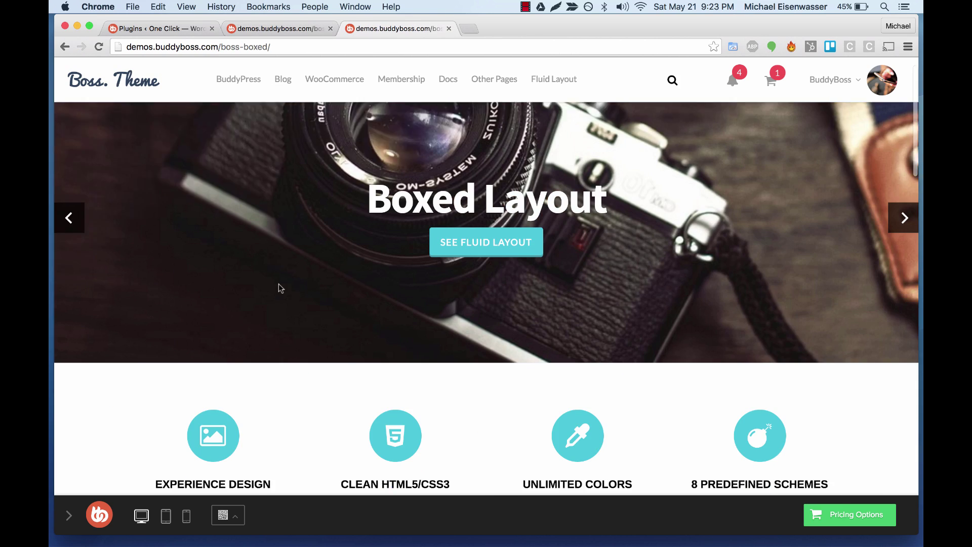
scroll(278, 286, "down", 5)
scroll(279, 286, "up", 15)
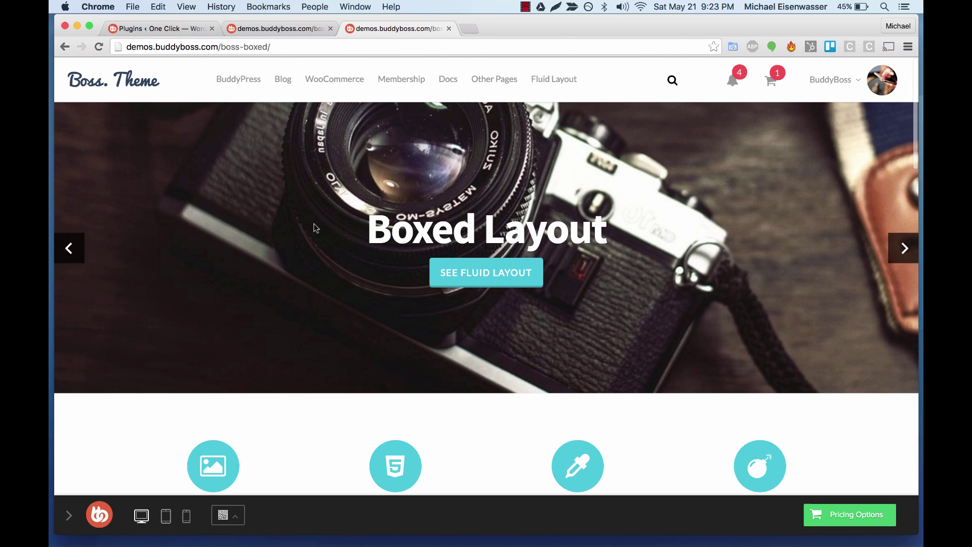
left_click(160, 28)
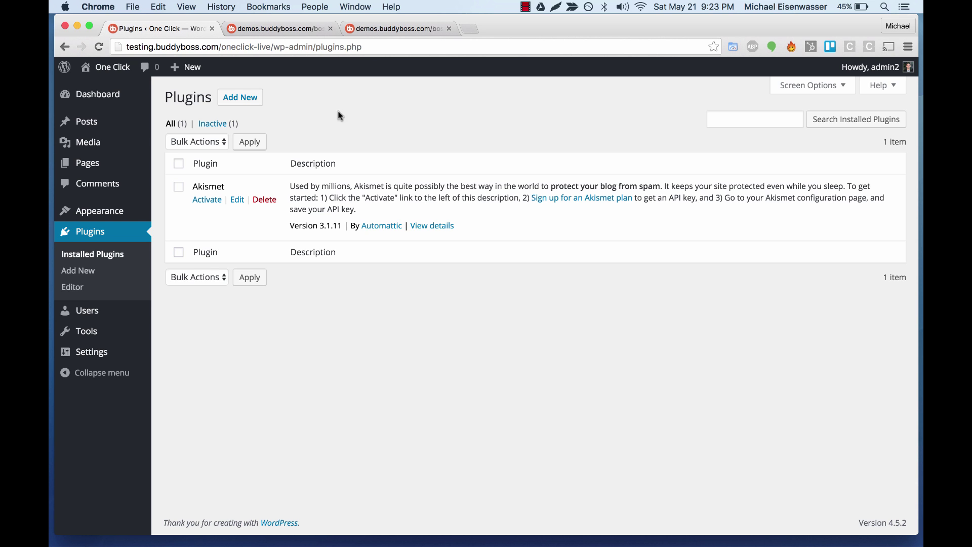
- Upload buddyboss-one-click.zip as a new plugin, install it and activate BuddyBoss One Click Installer
left_click(240, 98)
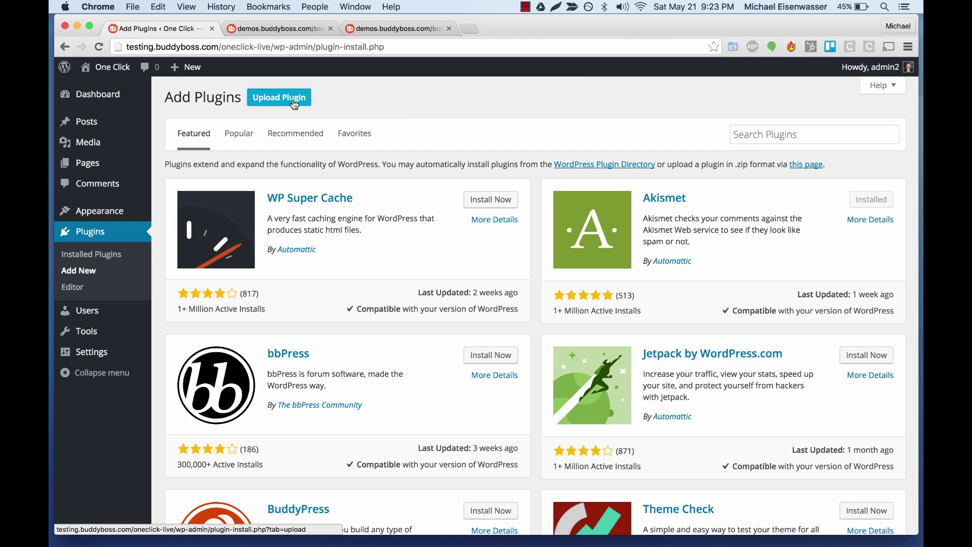
left_click(282, 97)
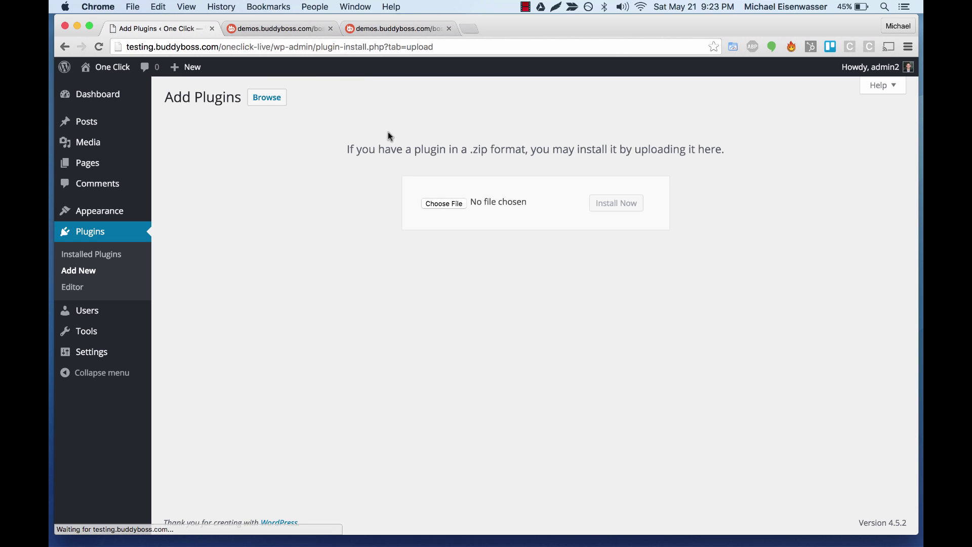
left_click(426, 205)
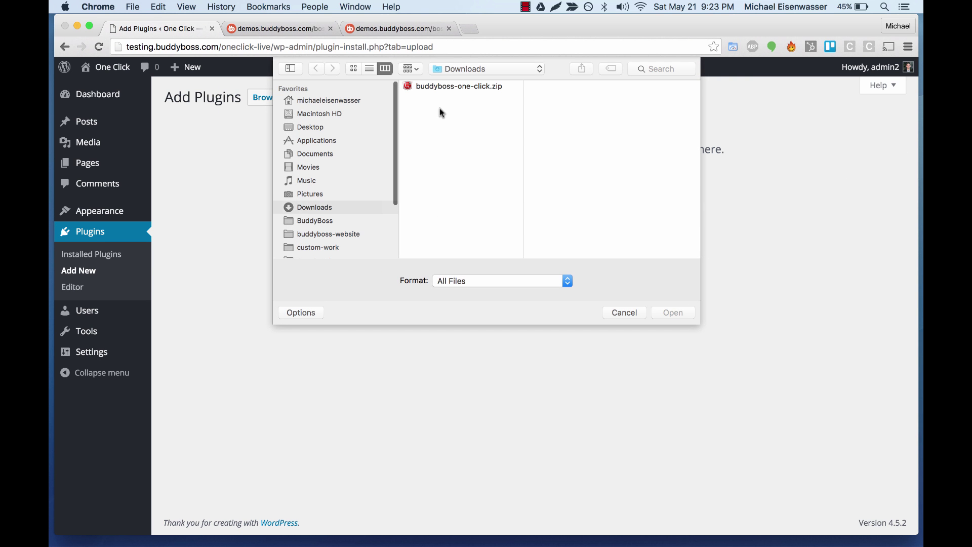
double_click(455, 86)
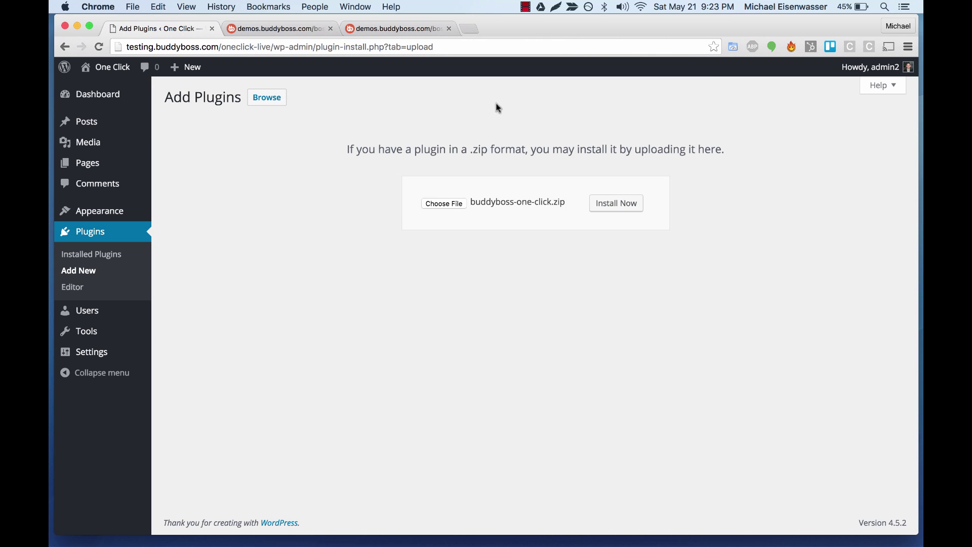
left_click(609, 201)
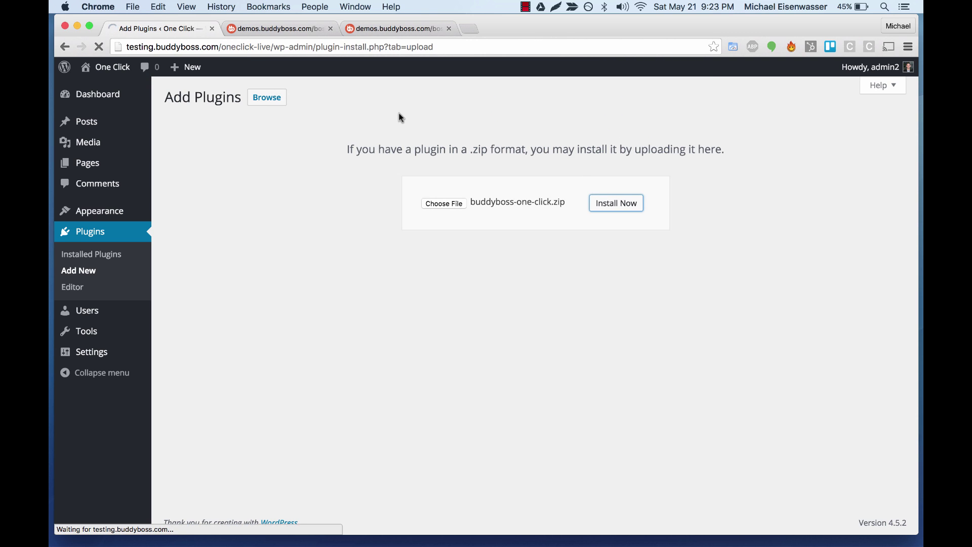
left_click(197, 180)
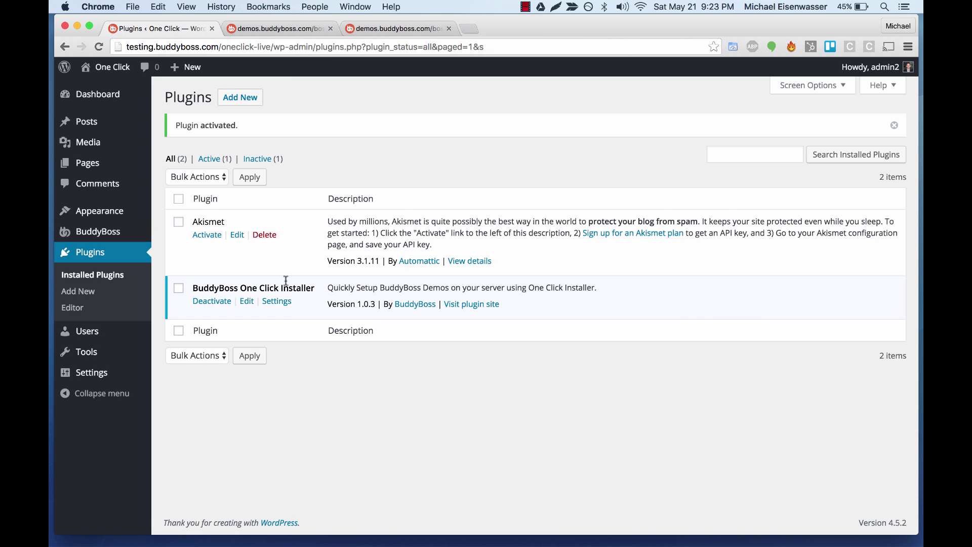
- On the One Click Installer settings page, dismiss the download notice and install the Boss theme package
left_click(276, 301)
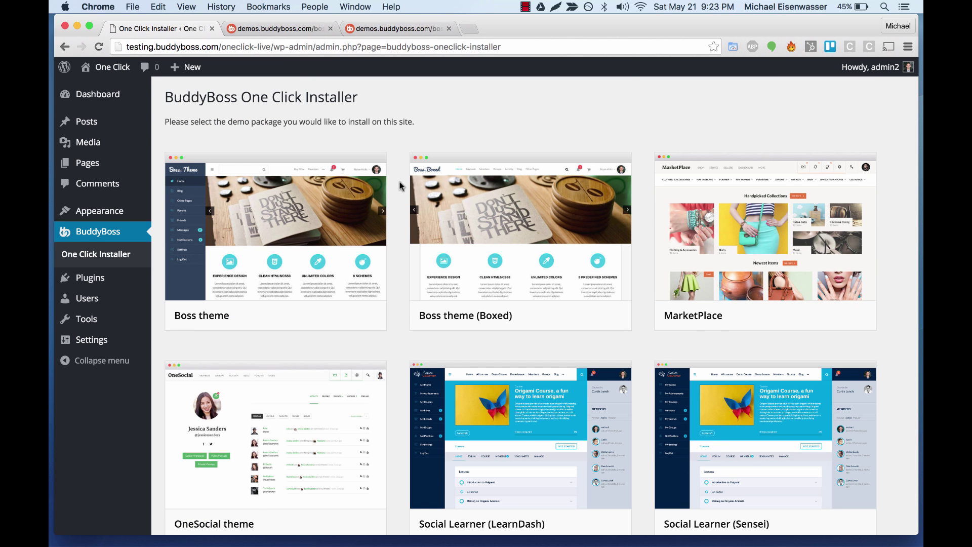
scroll(400, 192, "down", 3)
scroll(400, 196, "up", 3)
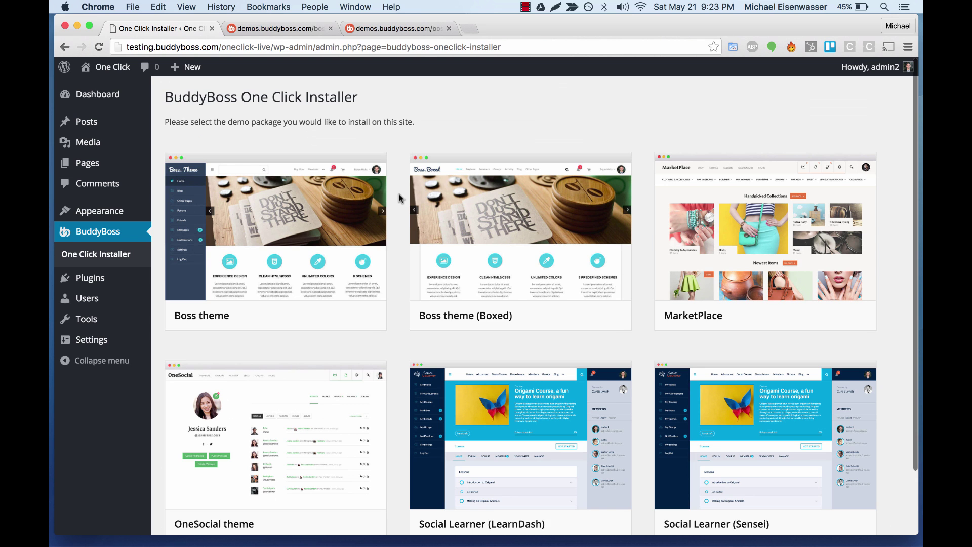
scroll(398, 230, "down", 2)
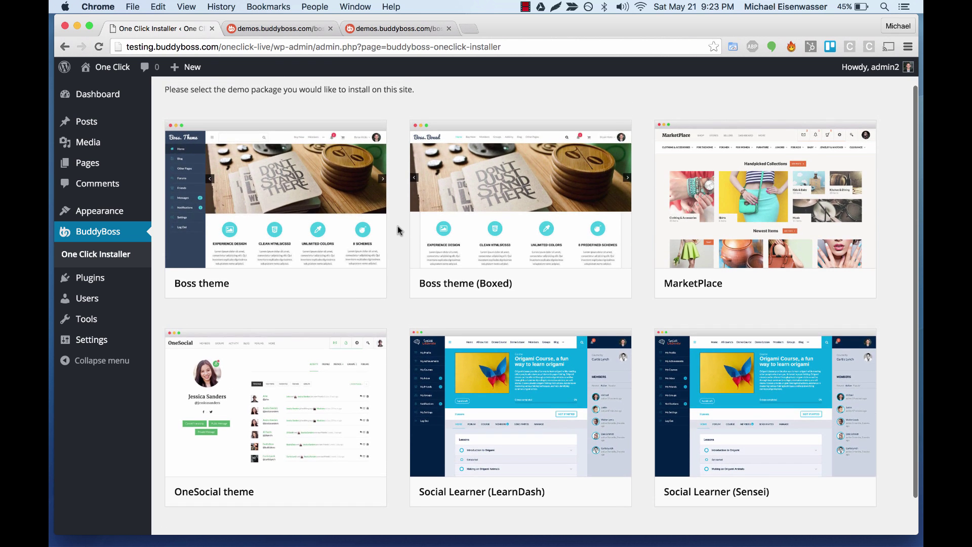
scroll(398, 230, "up", 1)
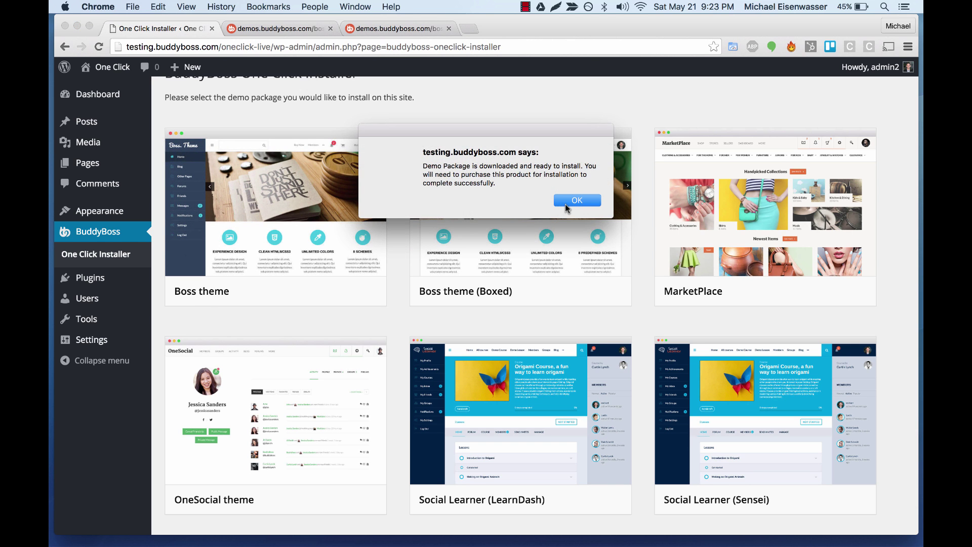
left_click(567, 202)
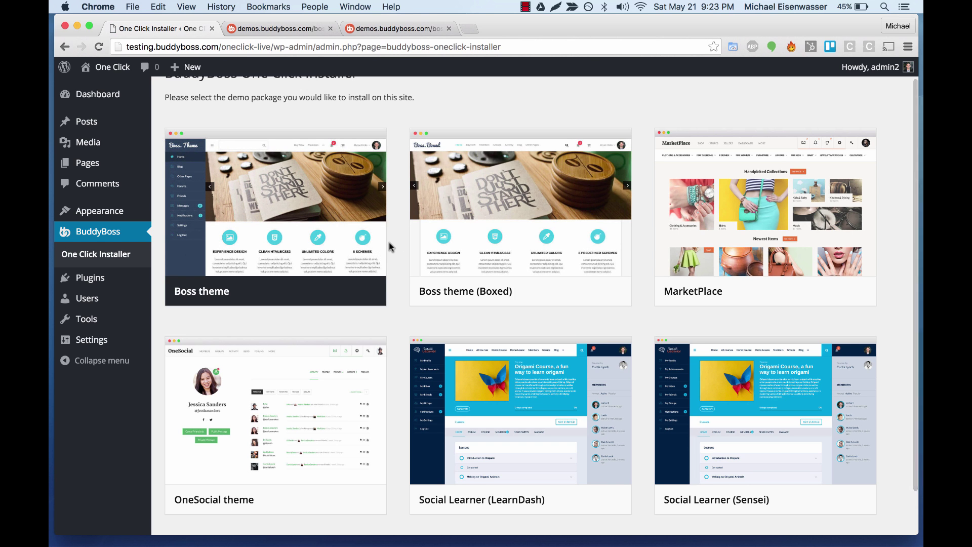
left_click(353, 294)
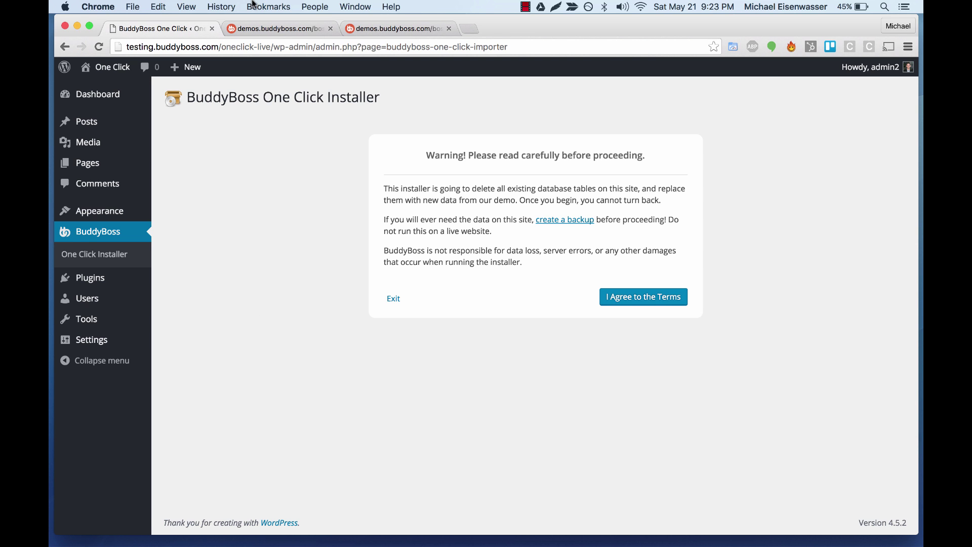
- Compare with the live Boss demo, then accept the installer's database-replacement terms
left_click(260, 28)
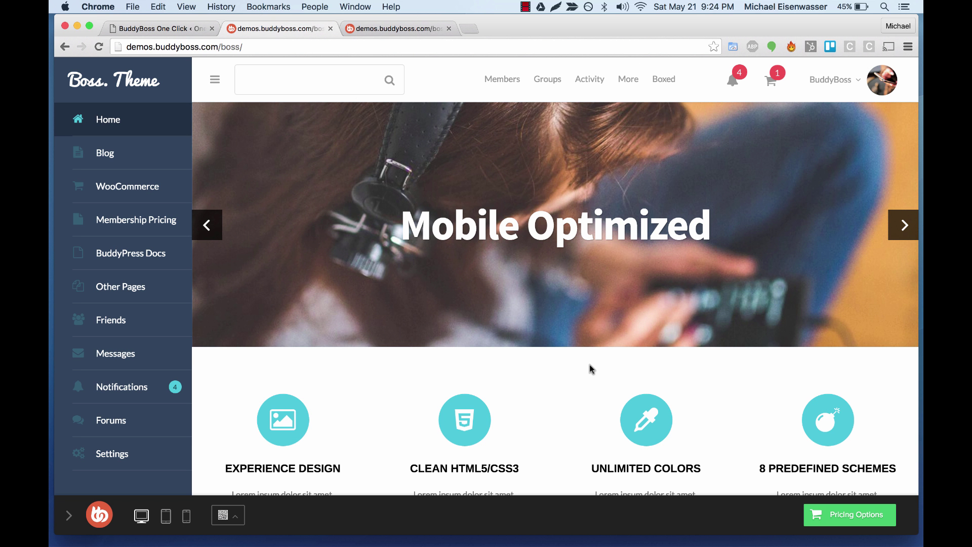
left_click(170, 28)
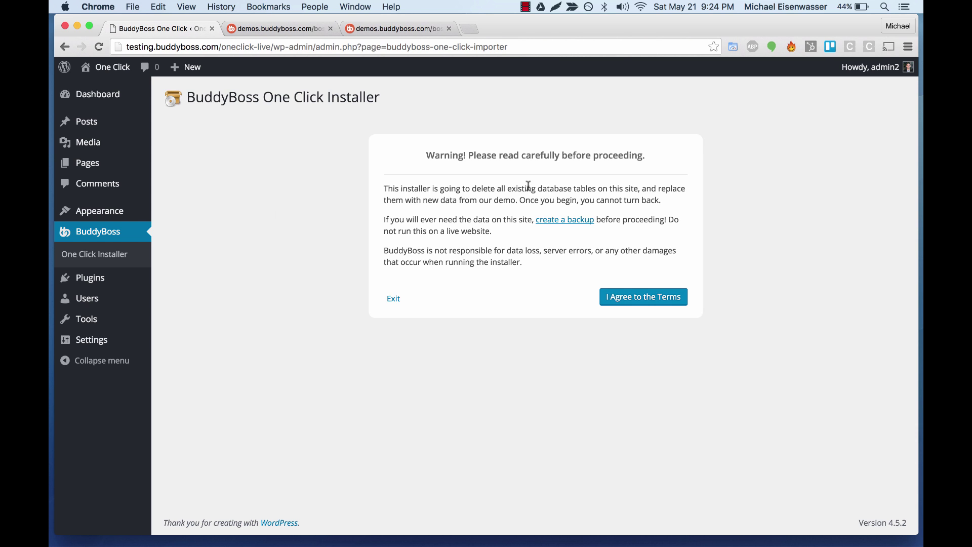
left_click(628, 296)
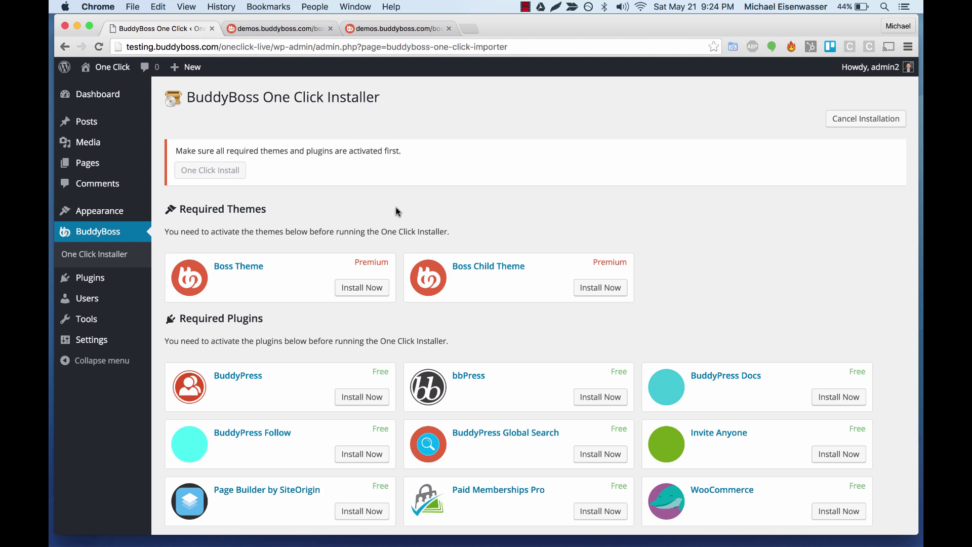
- Review the Required Themes and Required Plugins lists, starting with Boss Theme
scroll(397, 209, "down", 3)
scroll(401, 198, "down", 2)
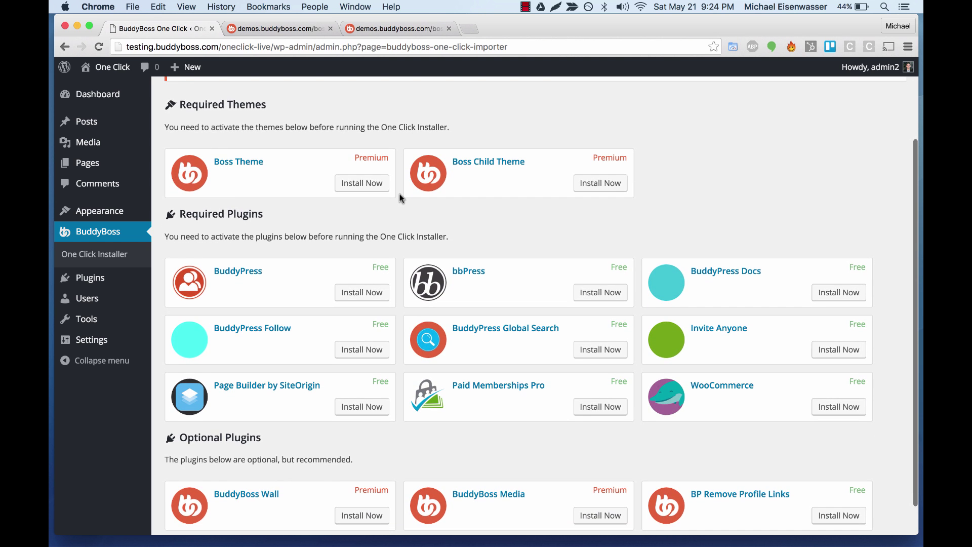
left_click(273, 24)
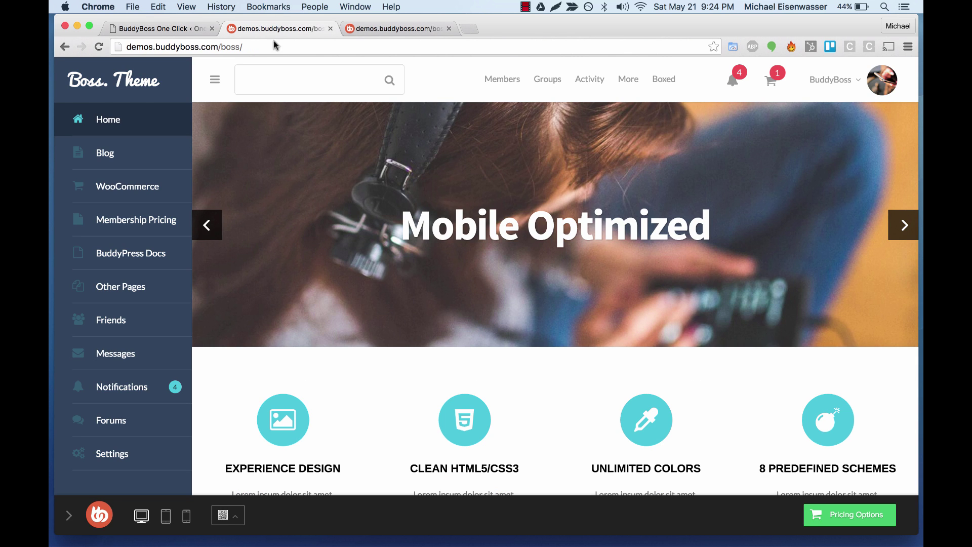
left_click(164, 30)
scroll(344, 102, "up", 5)
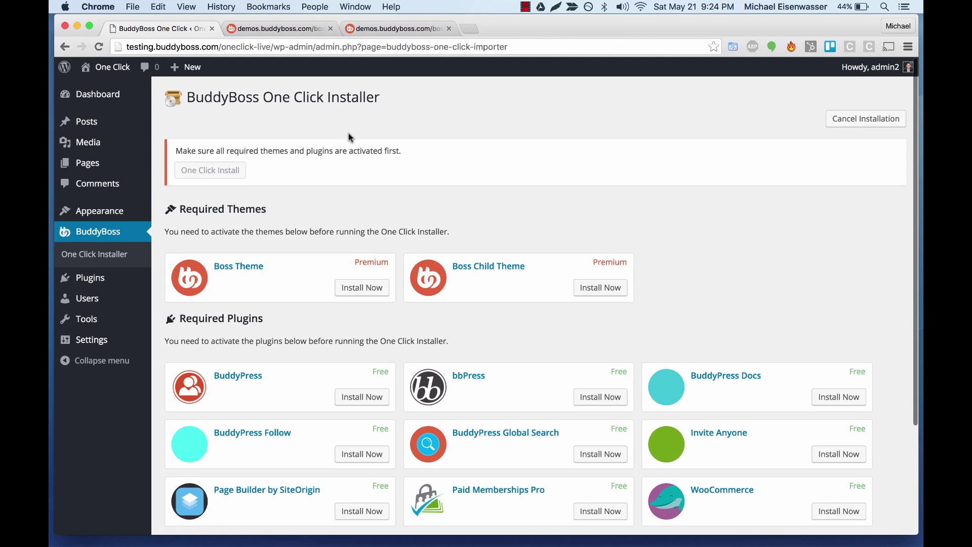
scroll(302, 270, "down", 1)
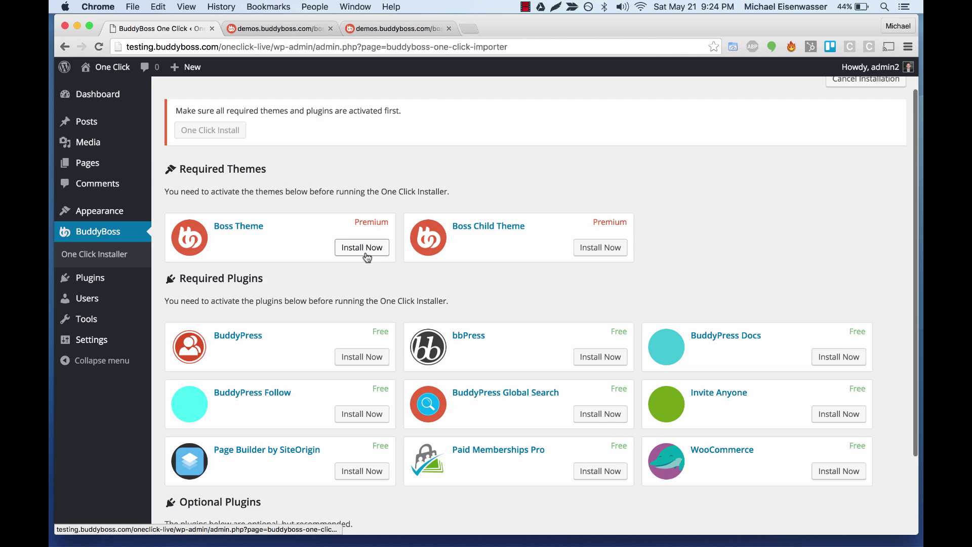
- Log in to the BuddyBoss account from the Boss Theme card and allow purchase-history access
left_click(364, 250)
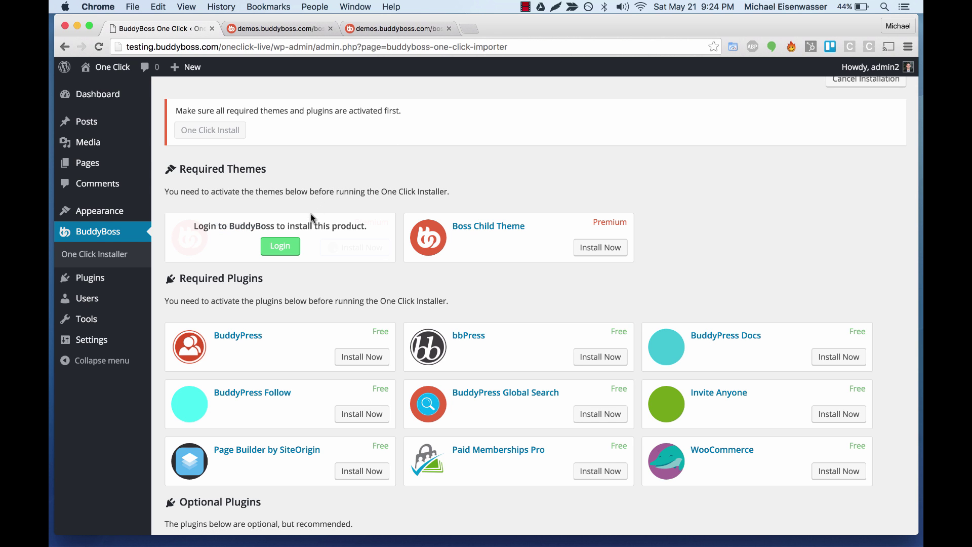
left_click(278, 247)
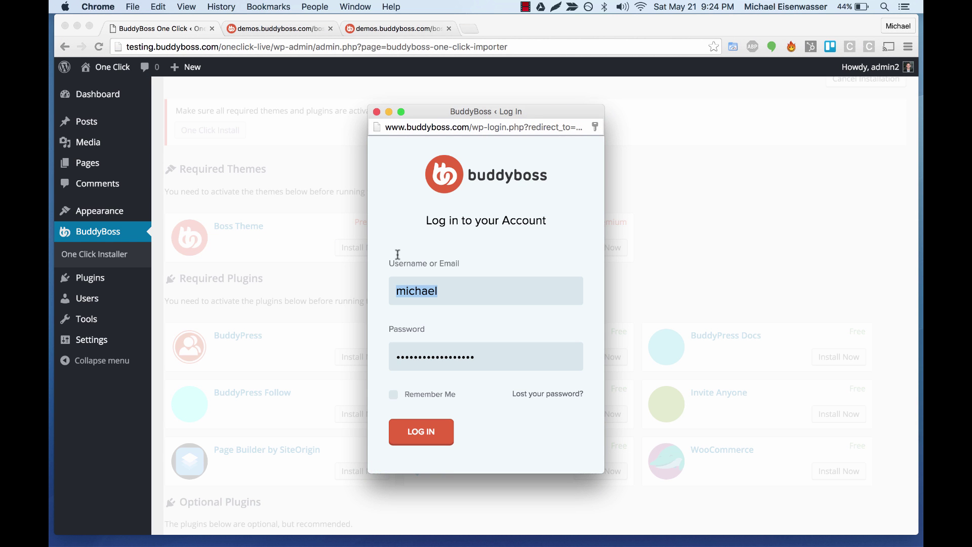
left_click(412, 433)
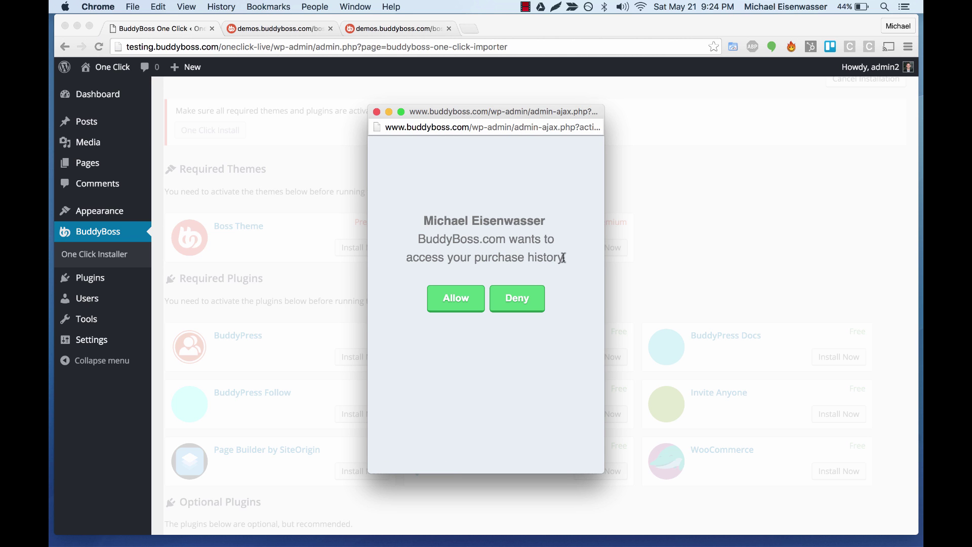
left_click(450, 297)
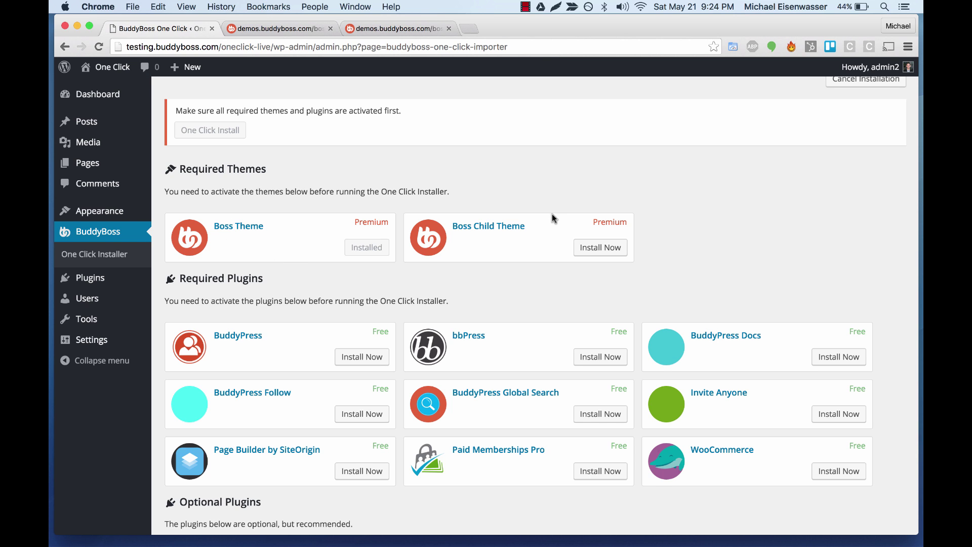
- Install Boss Child Theme plus the BuddyPress, bbPress and BuddyPress Docs plugins
left_click(580, 248)
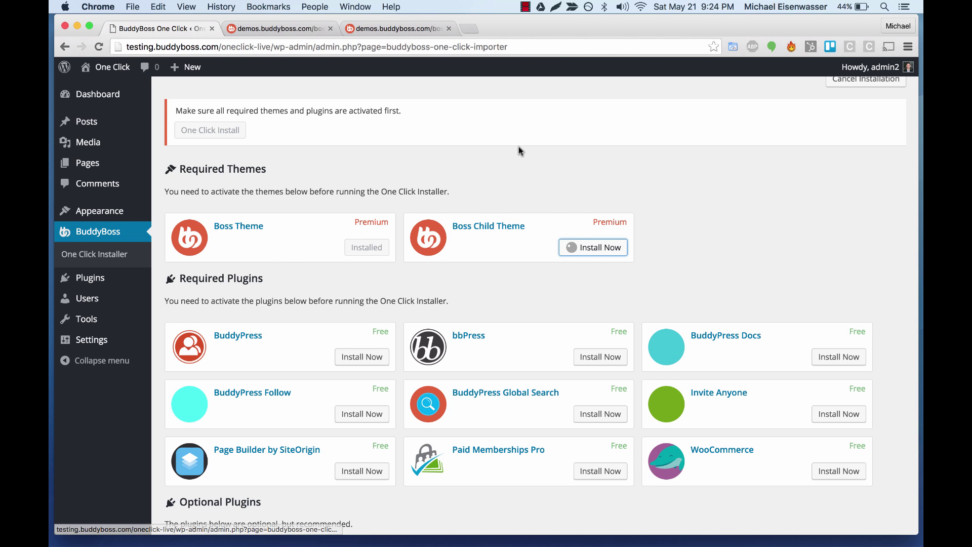
scroll(519, 147, "down", 1)
scroll(507, 265, "down", 1)
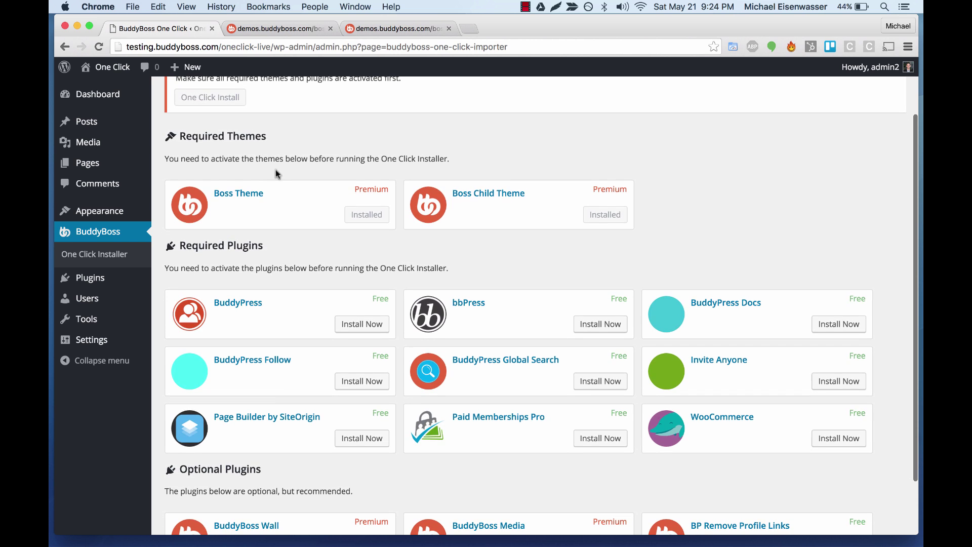
left_click(354, 325)
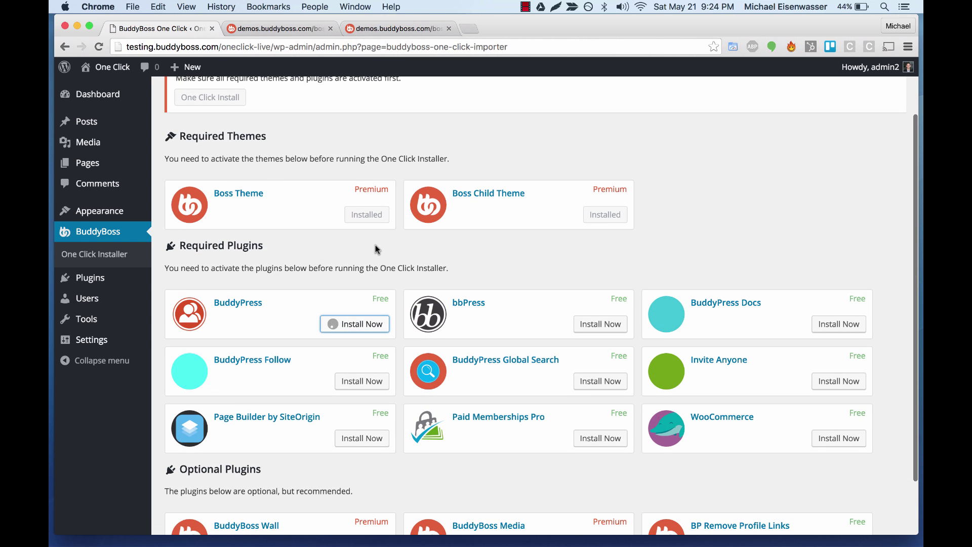
left_click(597, 325)
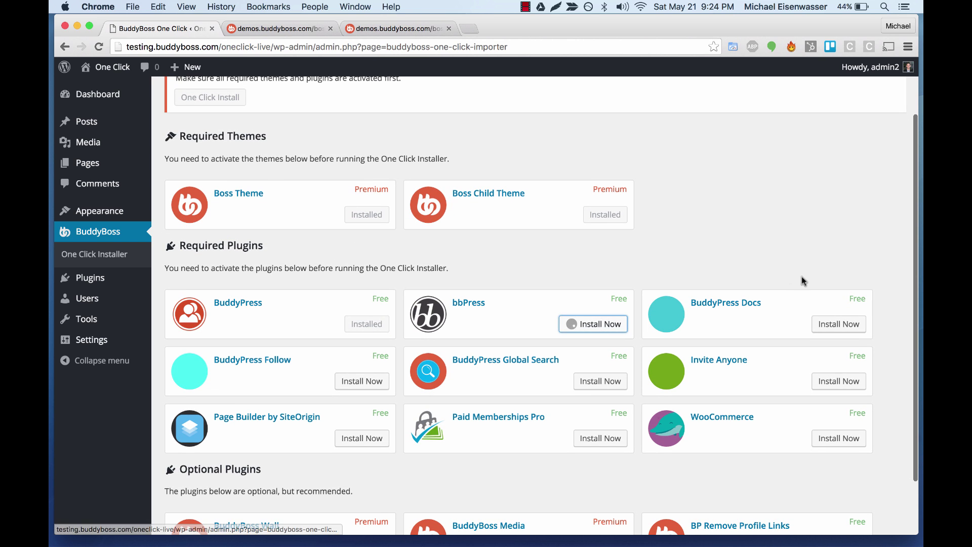
left_click(840, 324)
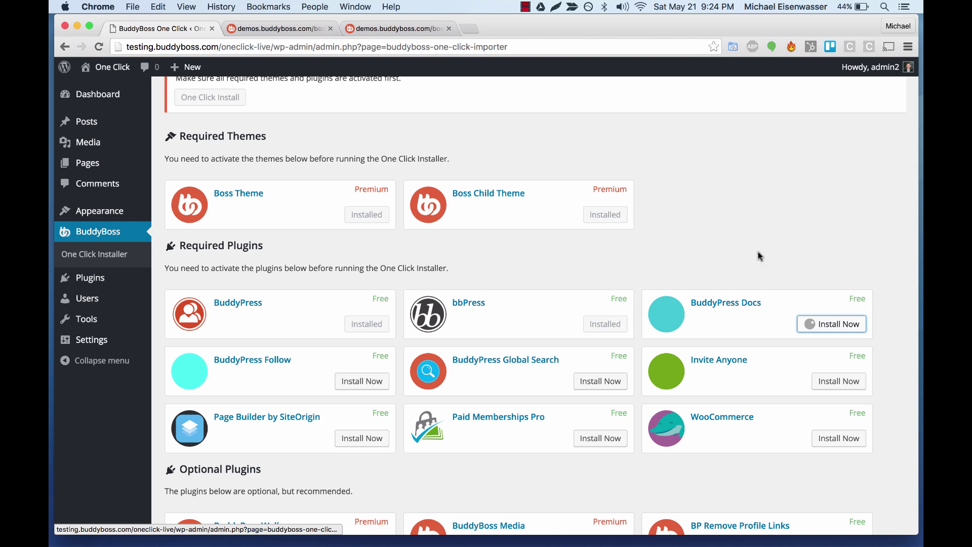
- Install BuddyPress Follow, Global Search, Invite Anyone, SiteOrigin Page Builder, Paid Memberships Pro and WooCommerce
left_click(368, 384)
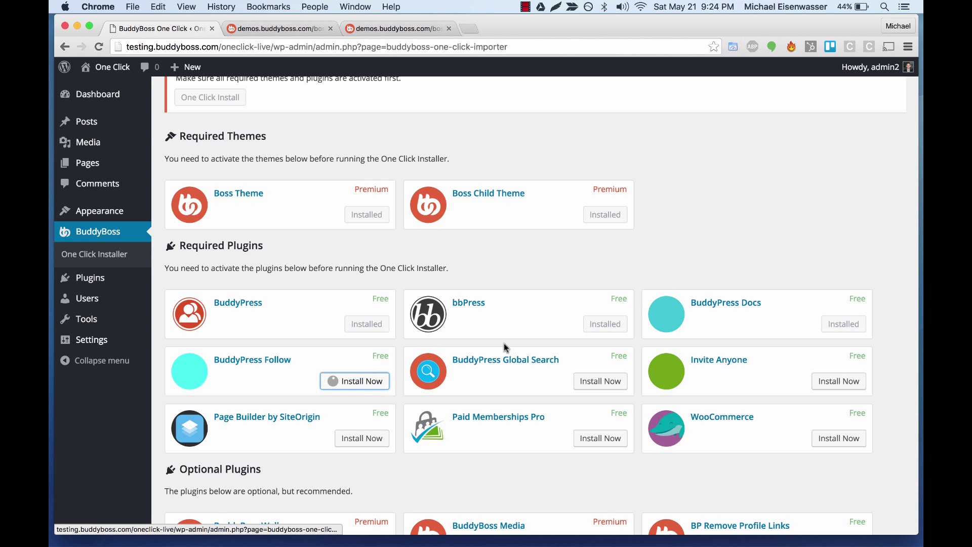
left_click(599, 382)
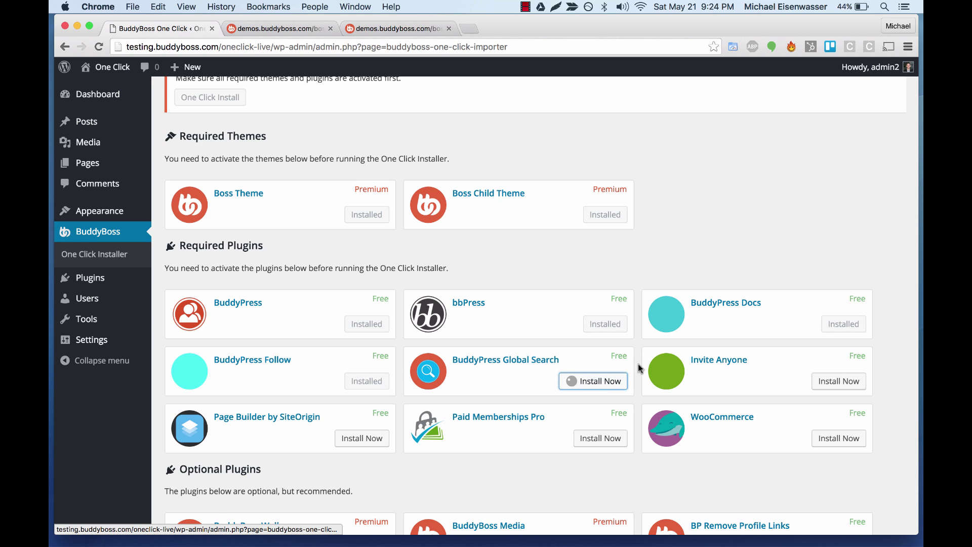
left_click(835, 382)
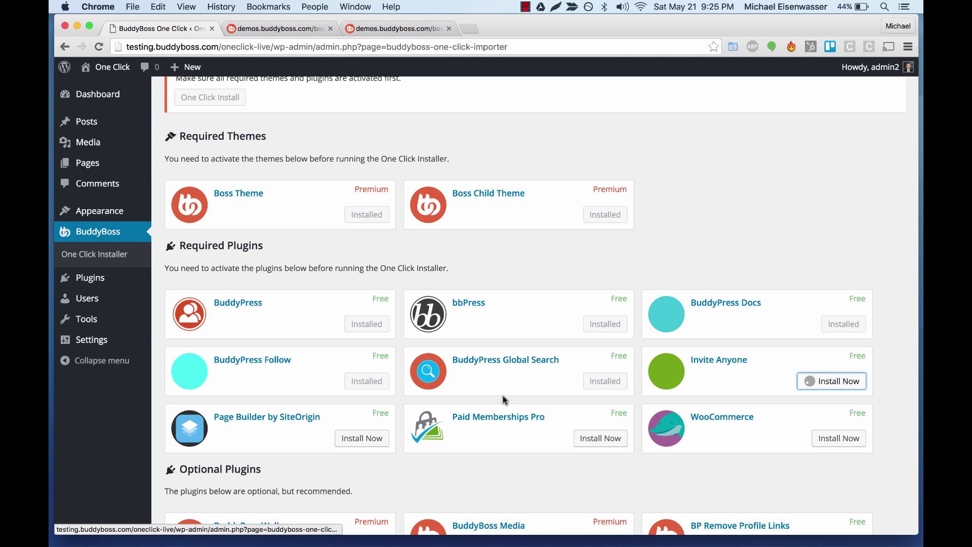
left_click(368, 437)
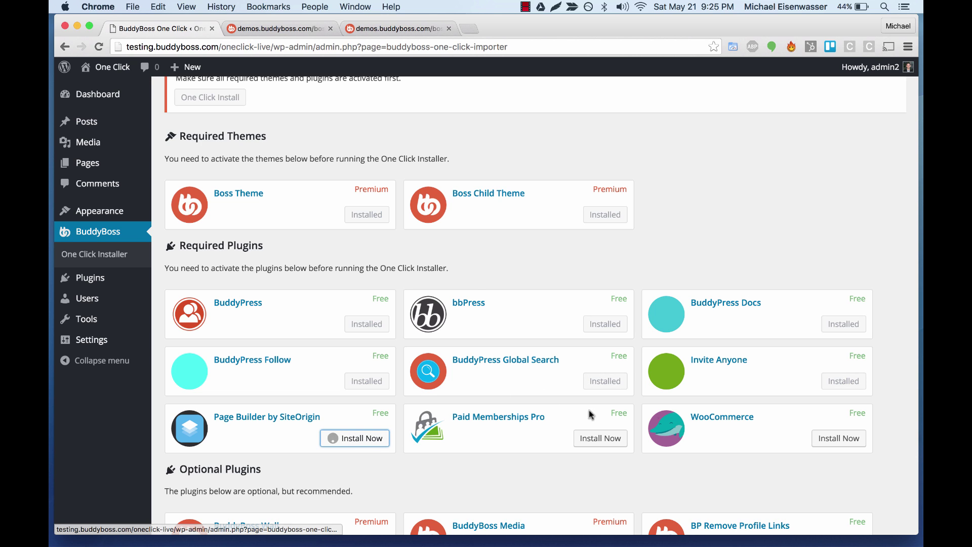
left_click(604, 438)
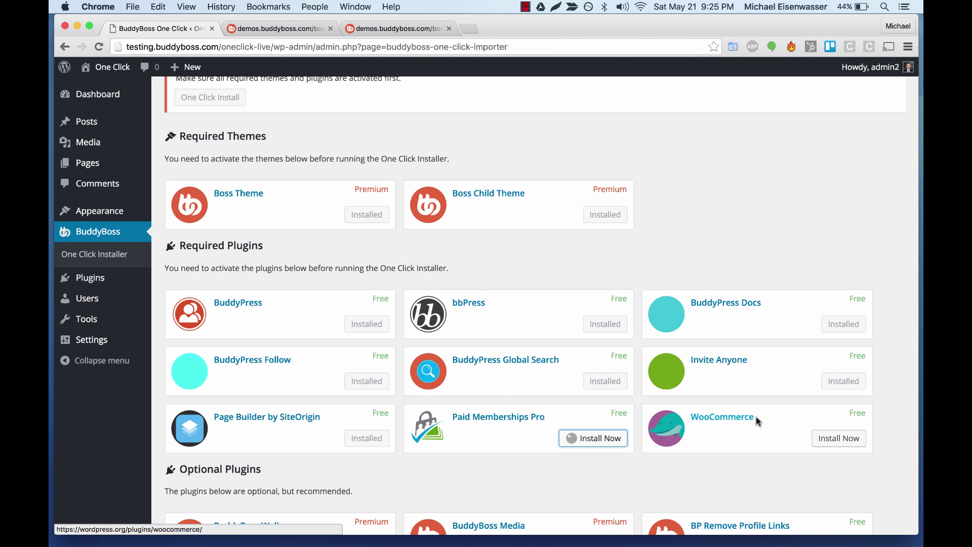
left_click(828, 439)
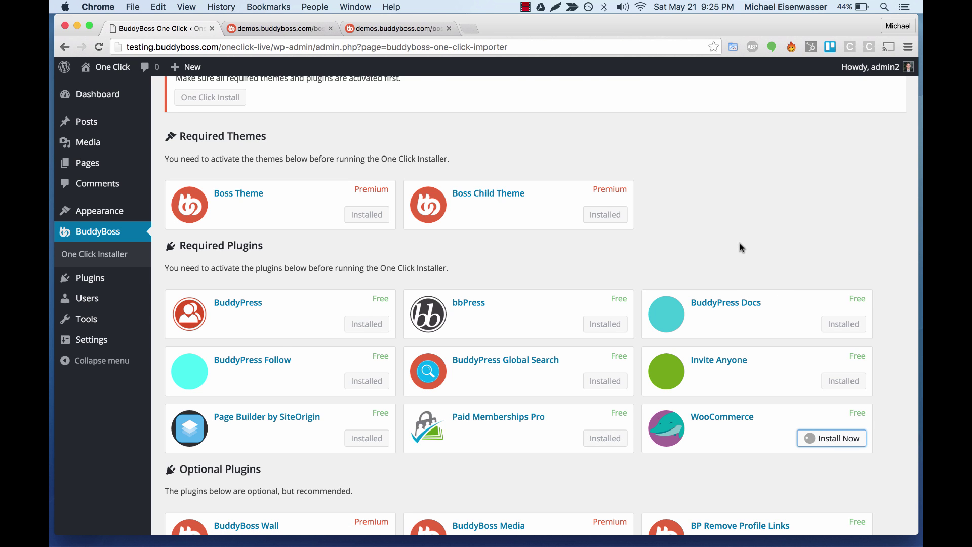
scroll(740, 246, "down", 3)
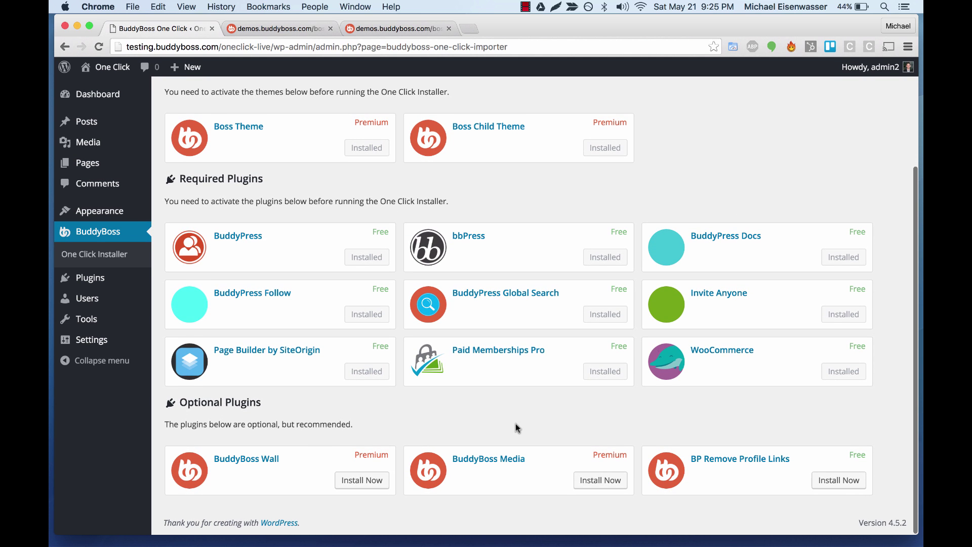
- Launch the One Click Install import of the Boss demo data from the installer's top
scroll(491, 411, "up", 4)
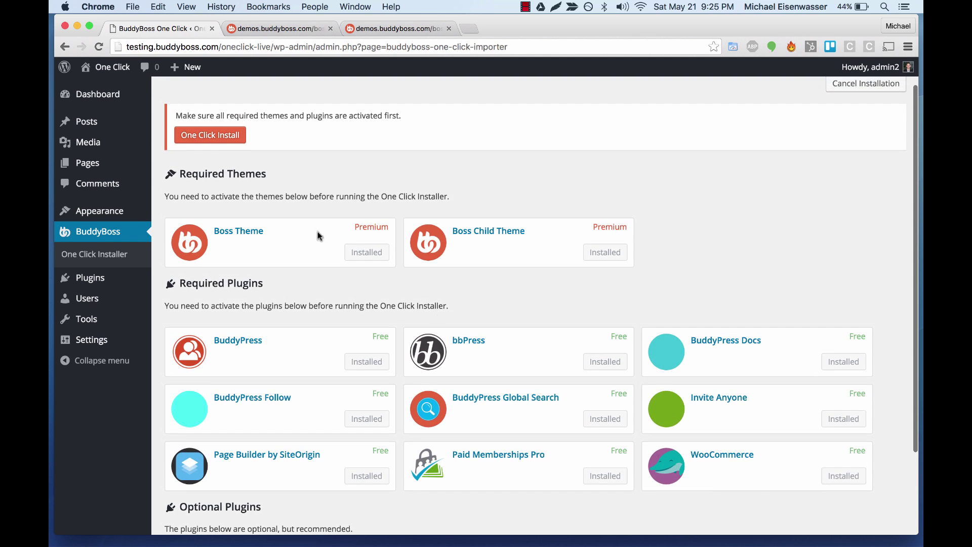
scroll(320, 182, "down", 2)
scroll(500, 260, "up", 4)
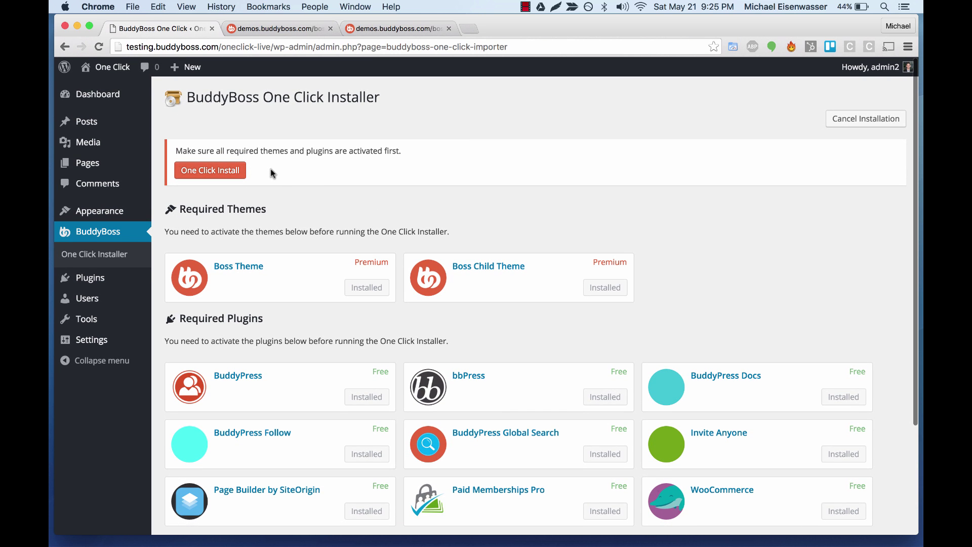
left_click(213, 171)
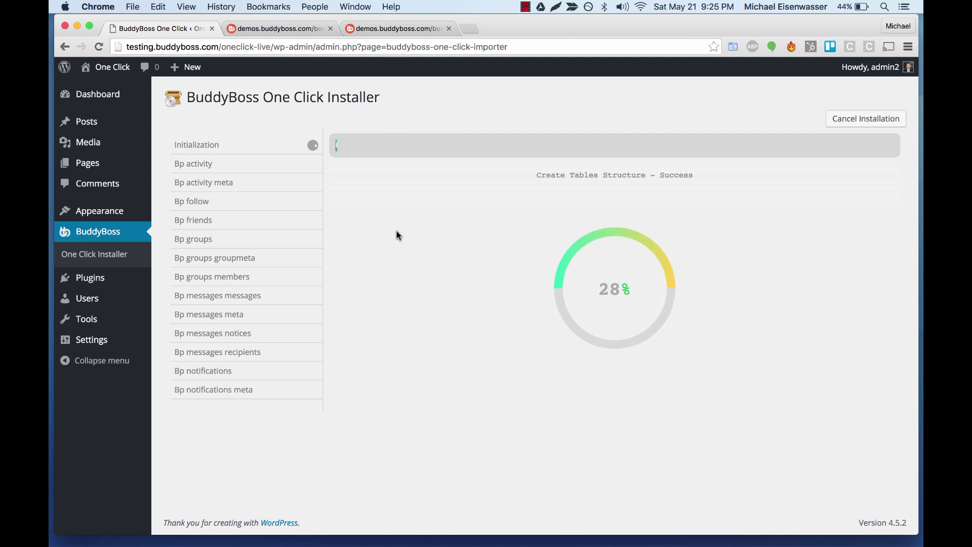
- Check the original Boss demo, then browse the imported One Click site home page
left_click(276, 28)
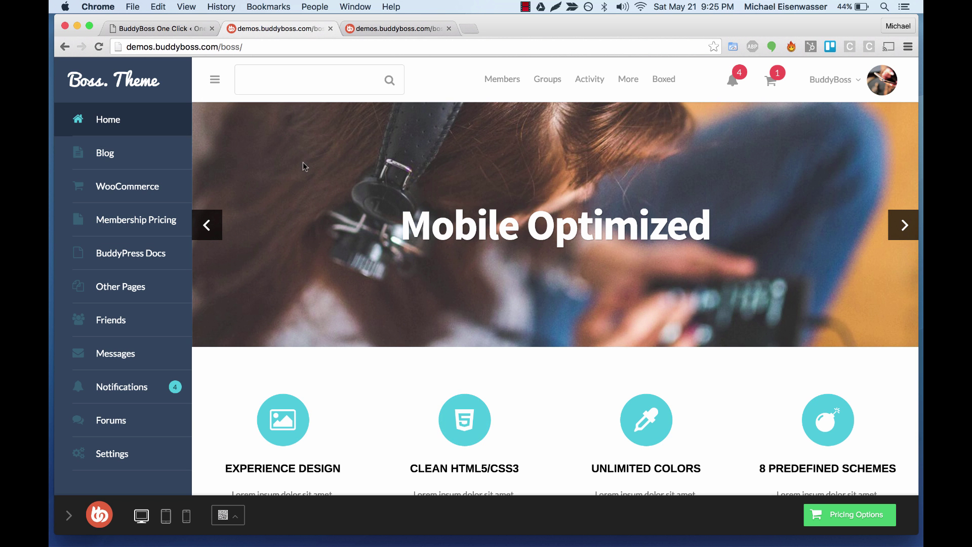
left_click(168, 28)
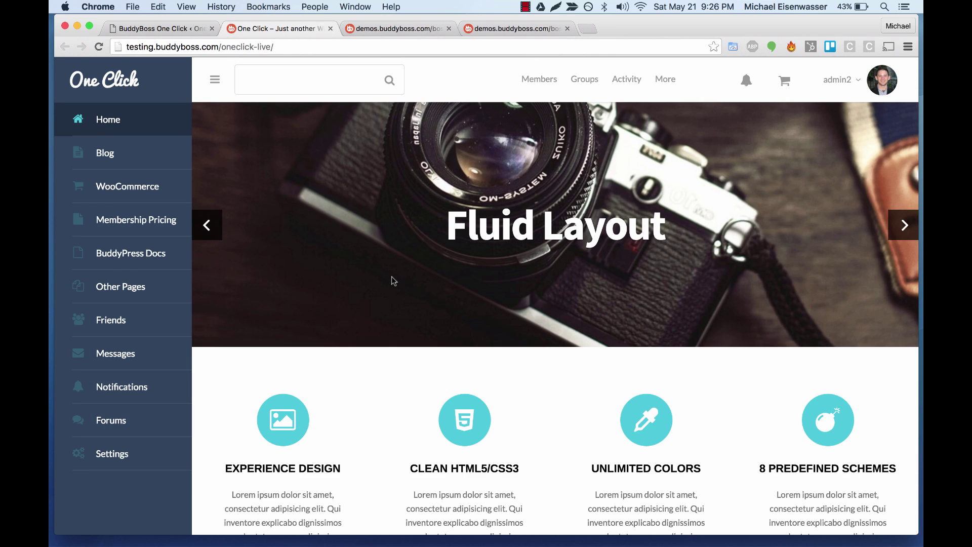
scroll(394, 281, "down", 15)
scroll(393, 281, "up", 3)
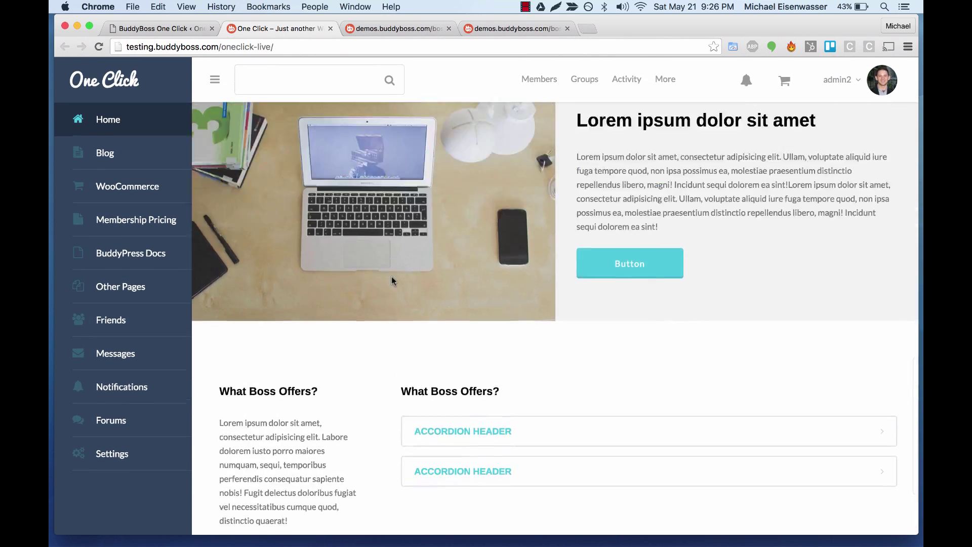
scroll(393, 279, "up", 10)
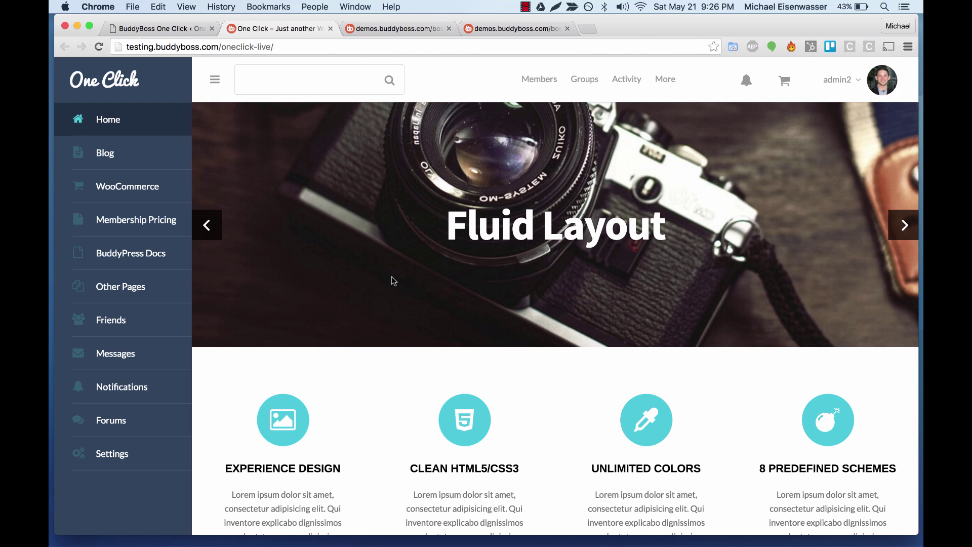